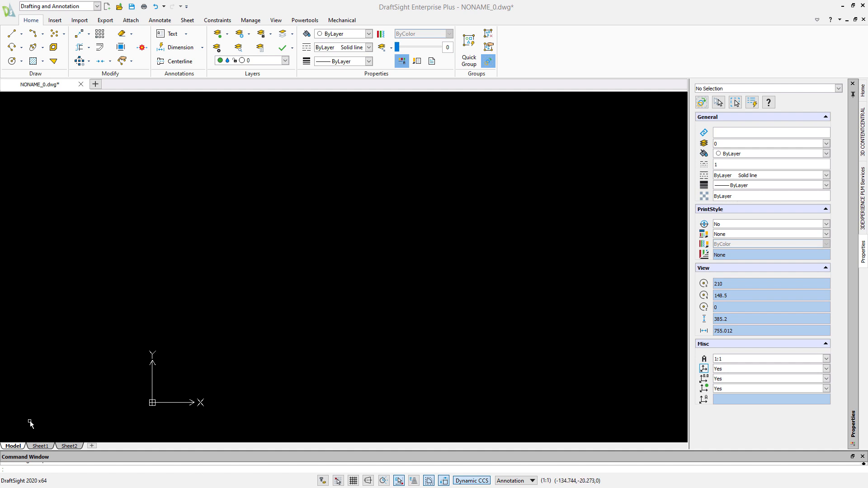
View the layouts of Sheet1 and Sheet2 and return to the Model space
click(42, 447)
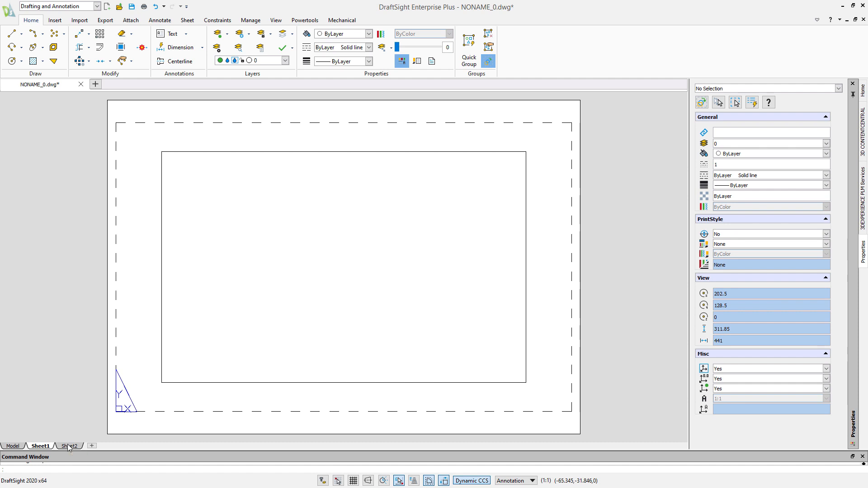
click(68, 446)
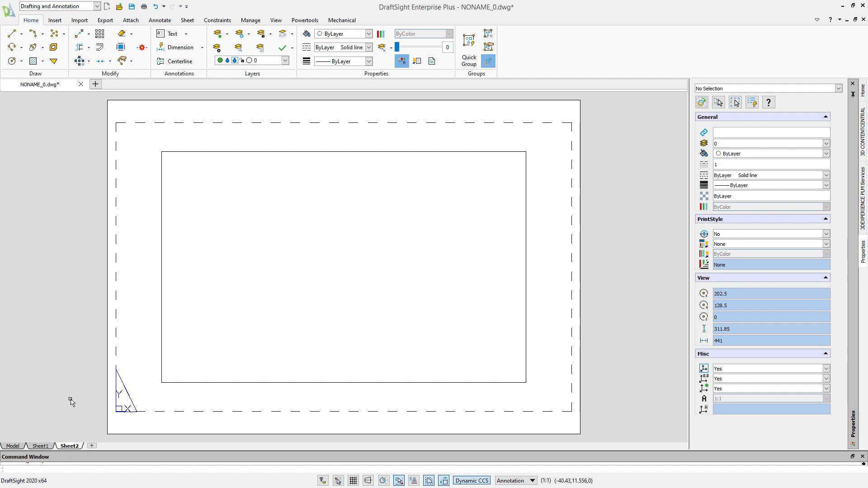
click(12, 446)
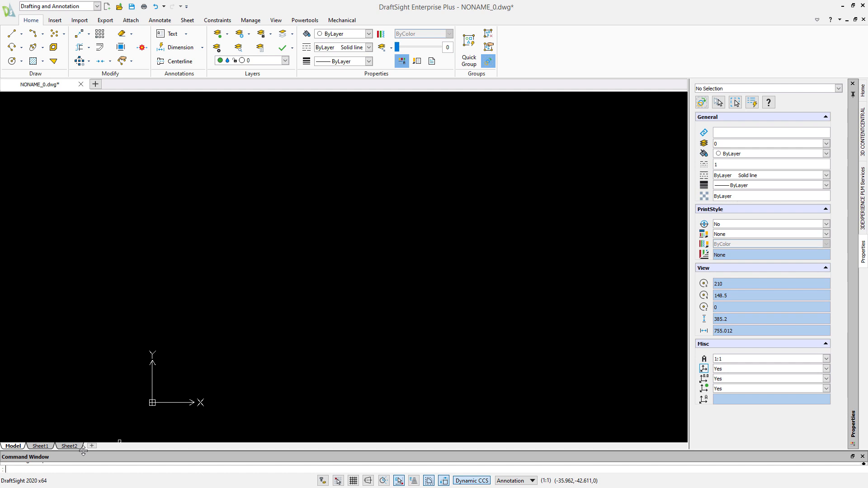
Enlarge the command window and draw a circle in the Model space centred near (83, 140) with a radius of about 130
drag(83, 451, 82, 429)
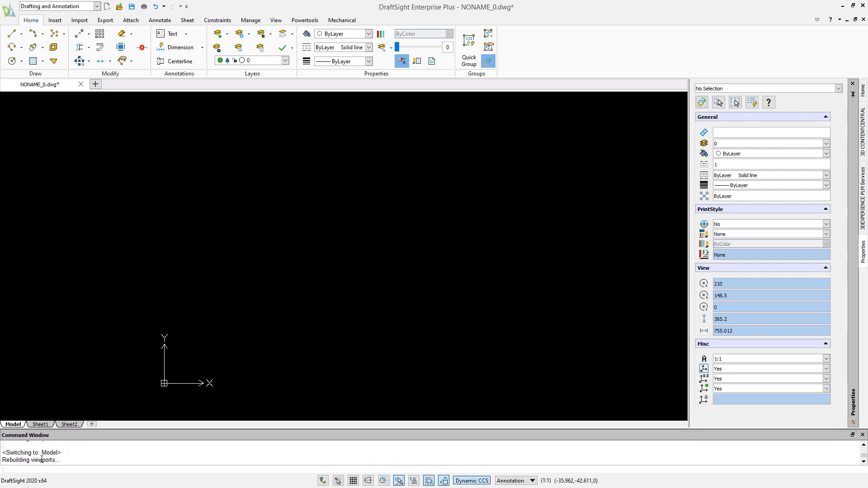
text(rcle)
key(Return)
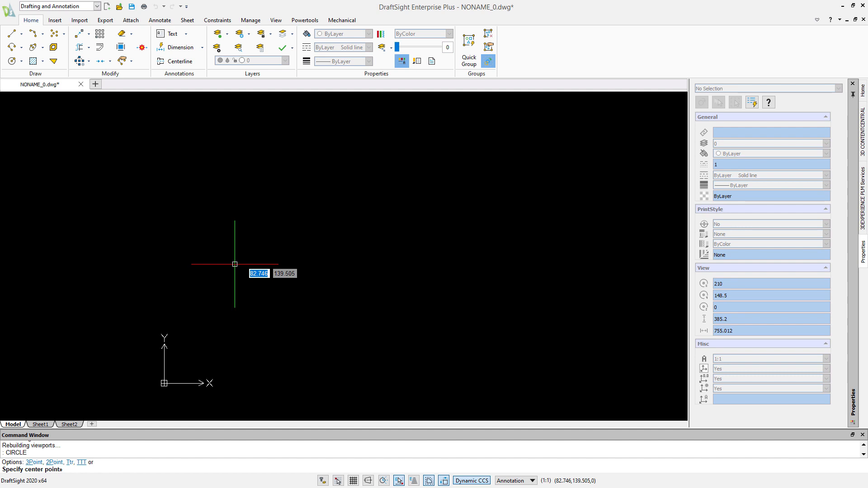
click(235, 264)
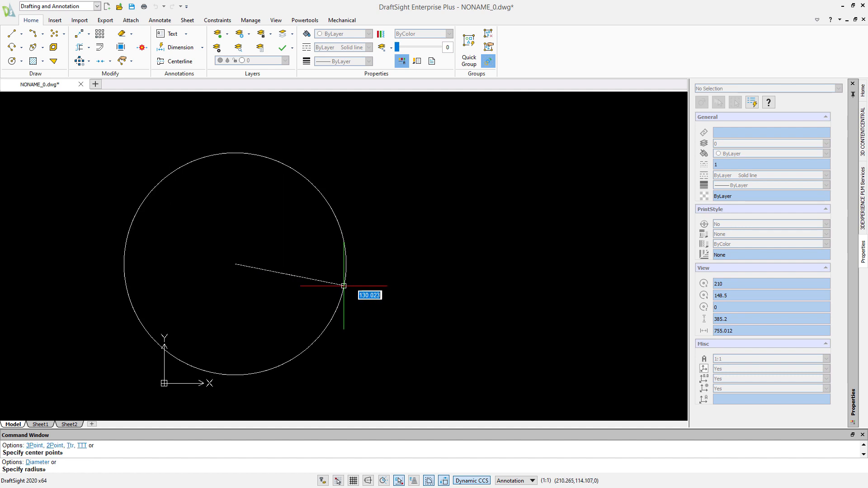
click(341, 284)
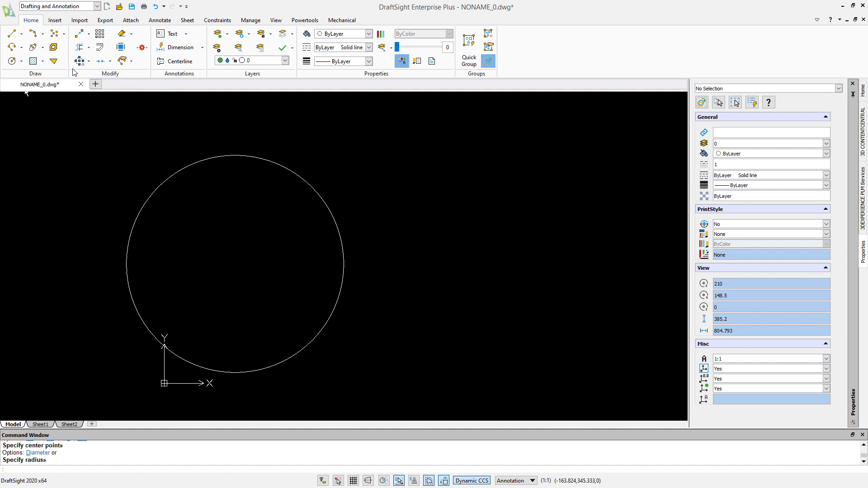
Look through the ribbon's insert, annotation, management and view commands
click(56, 20)
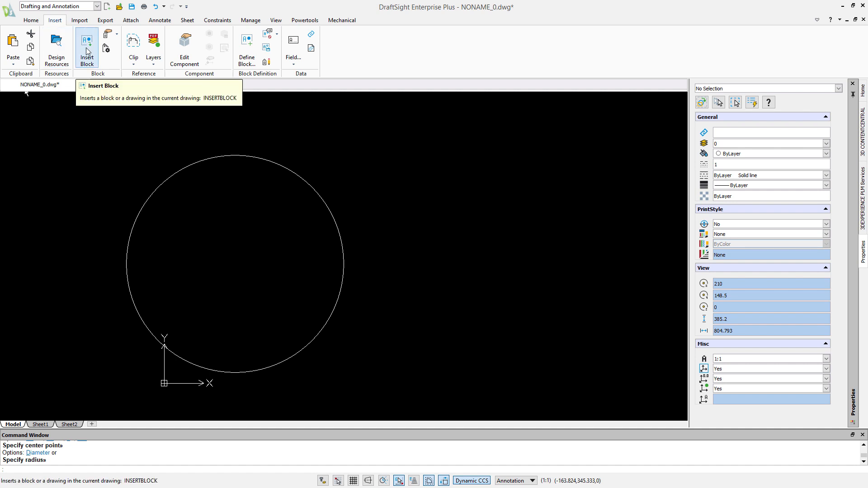
click(160, 21)
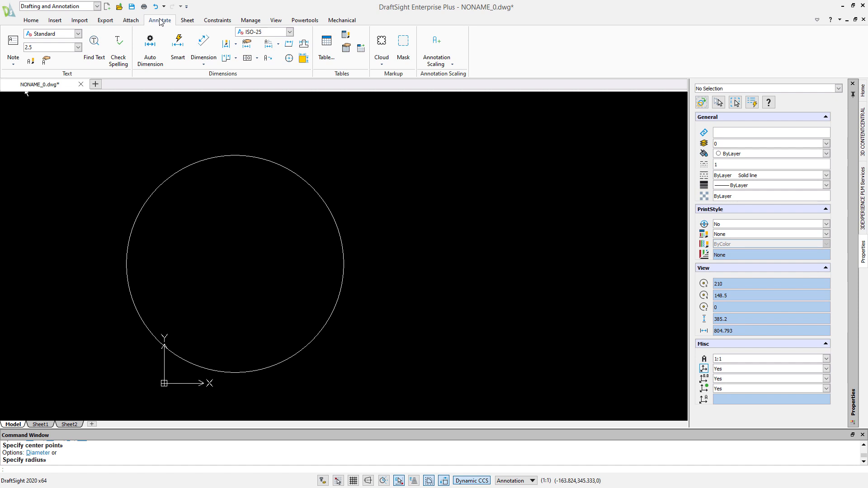
click(251, 20)
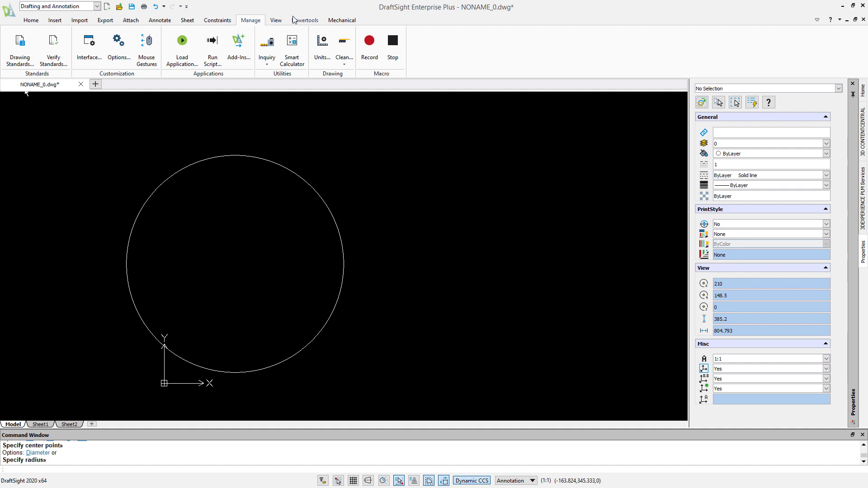
click(276, 21)
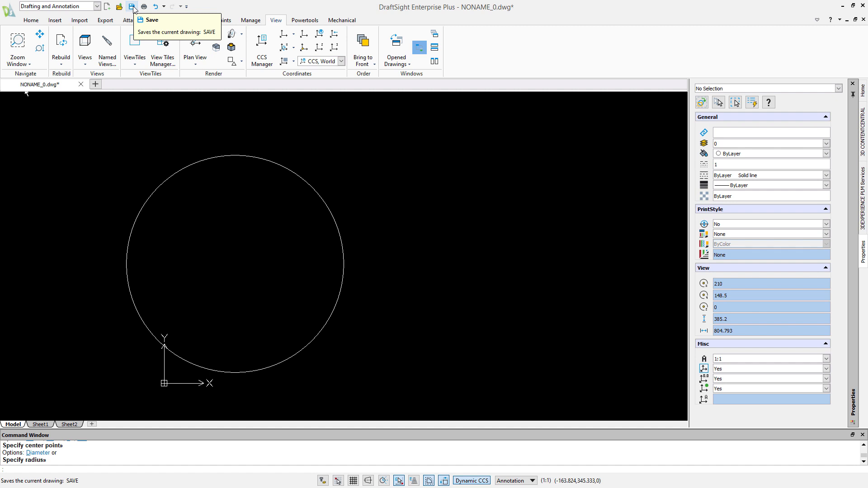
Try the Classic workspace and return to the Drafting and Annotation workspace
click(97, 7)
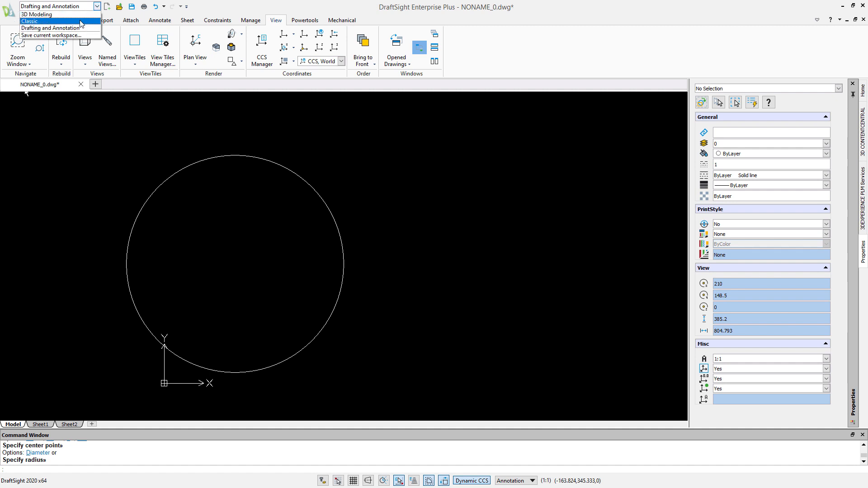
click(81, 23)
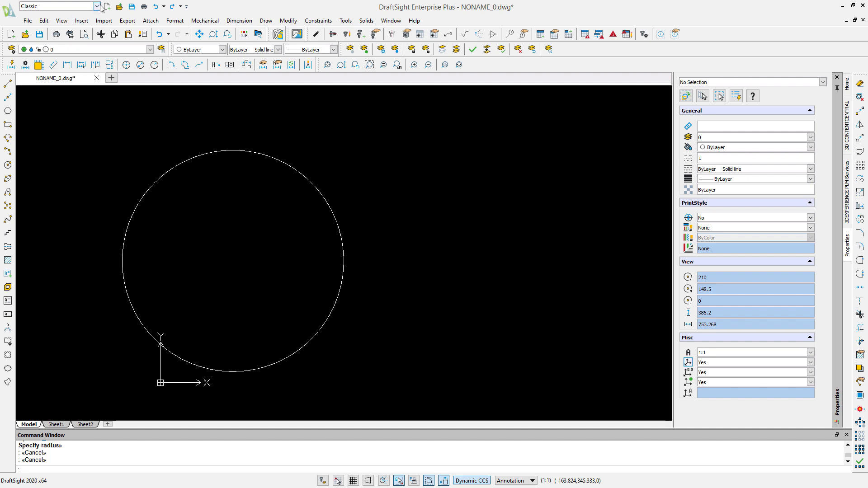
click(97, 6)
click(82, 28)
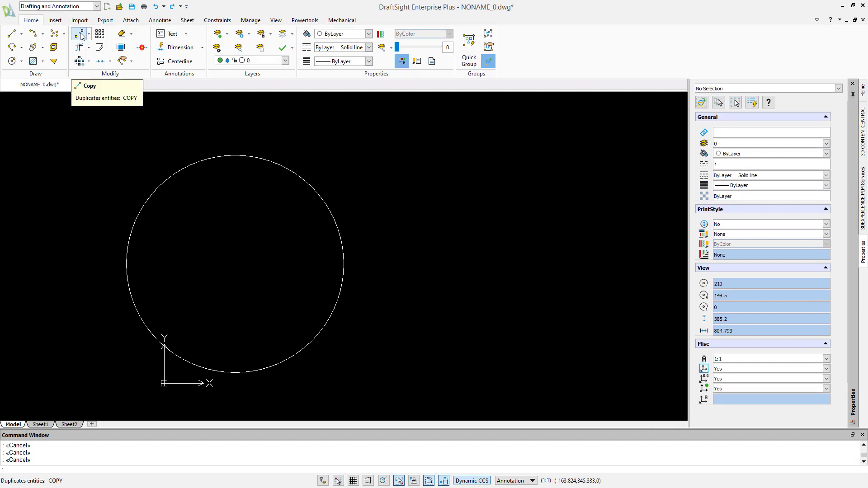
Look over the application's file commands and recent local documents
click(10, 11)
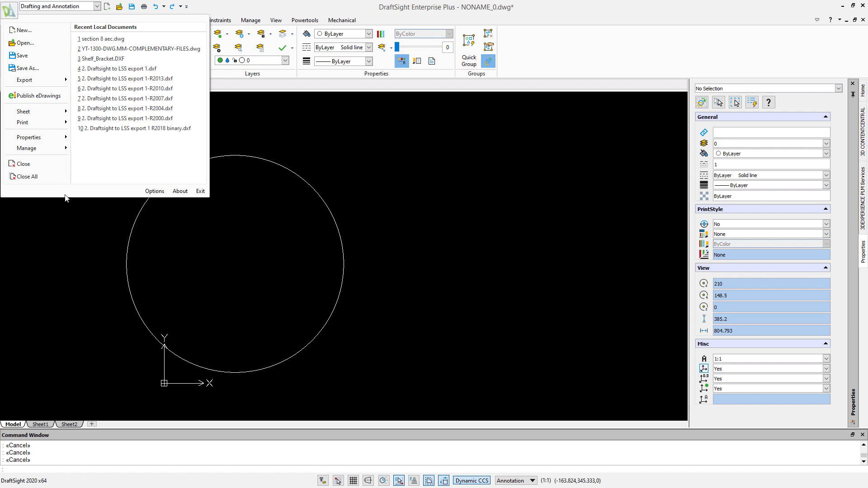
click(65, 244)
click(66, 245)
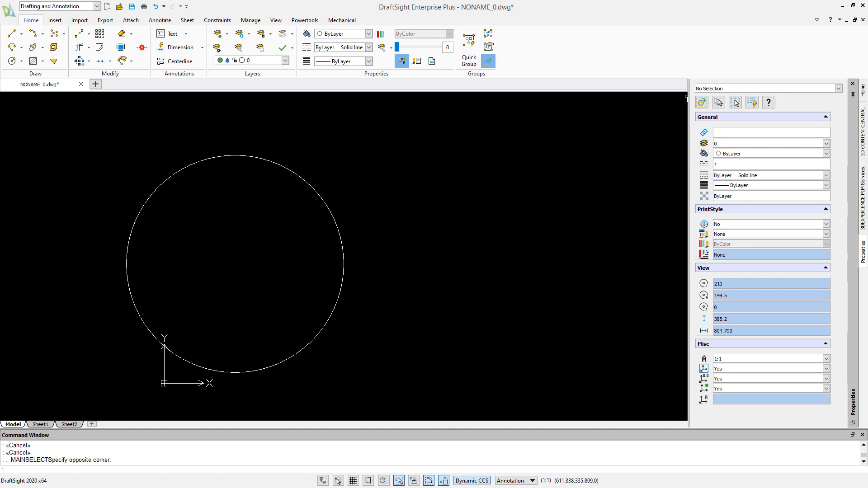
View the news on the Home palette, return to Properties, and look over the list of available palettes and toolbars
click(863, 92)
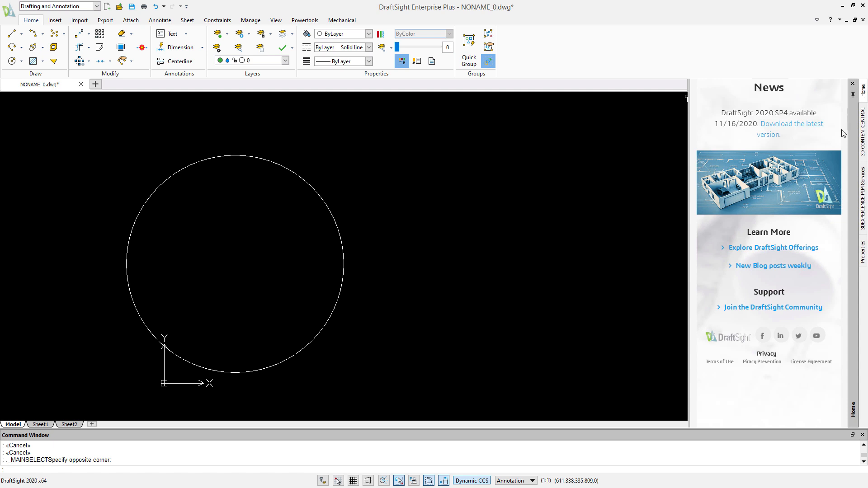
click(863, 253)
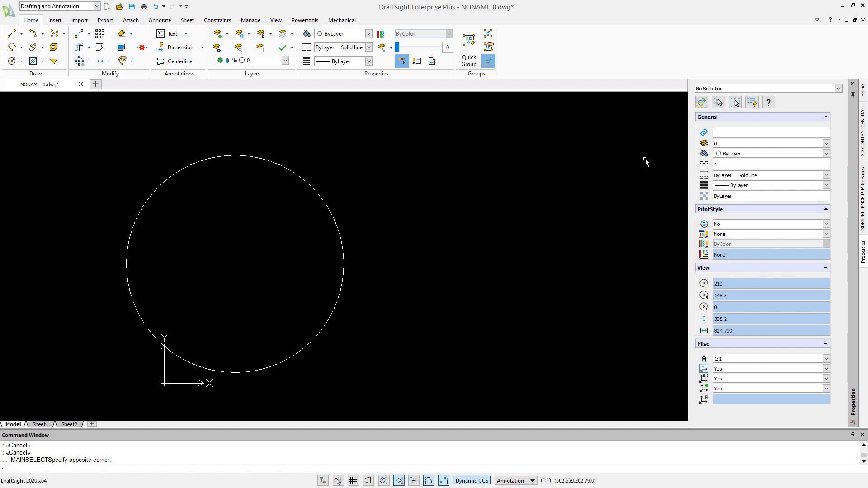
right_click(593, 61)
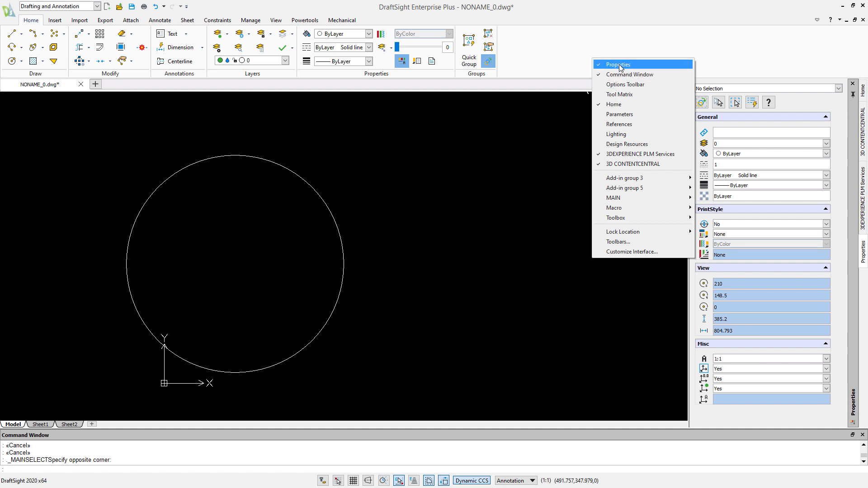
click(513, 154)
click(514, 150)
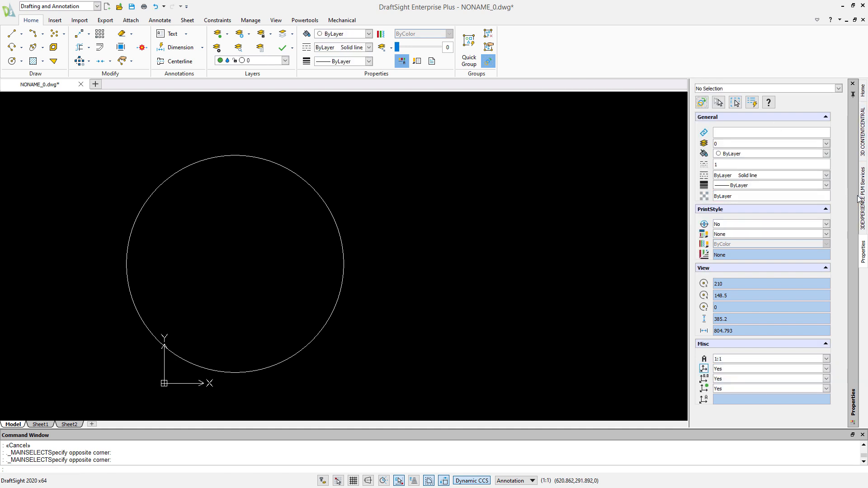
Dock the Properties palette on the opposite side of the drawing area and regroup it with the other palettes
drag(863, 245, 23, 244)
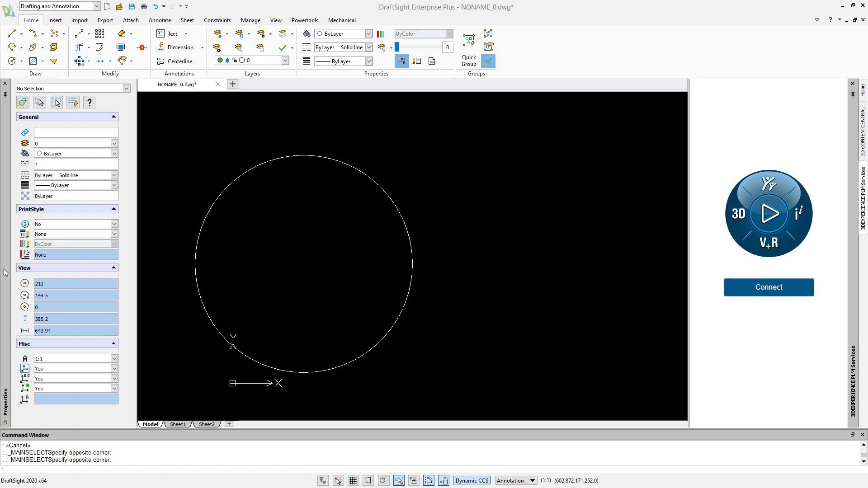
mouse_move(6, 268)
mouse_down()
mouse_move(248, 283)
mouse_move(768, 278)
mouse_move(756, 270)
mouse_up()
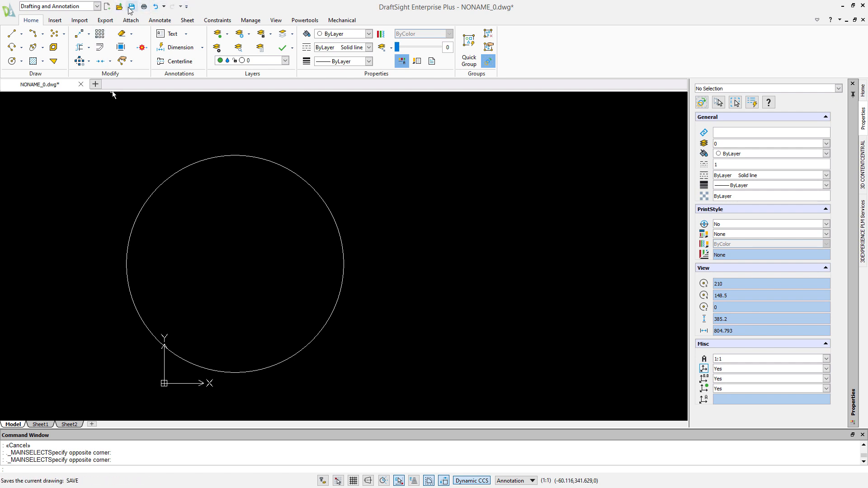
click(11, 11)
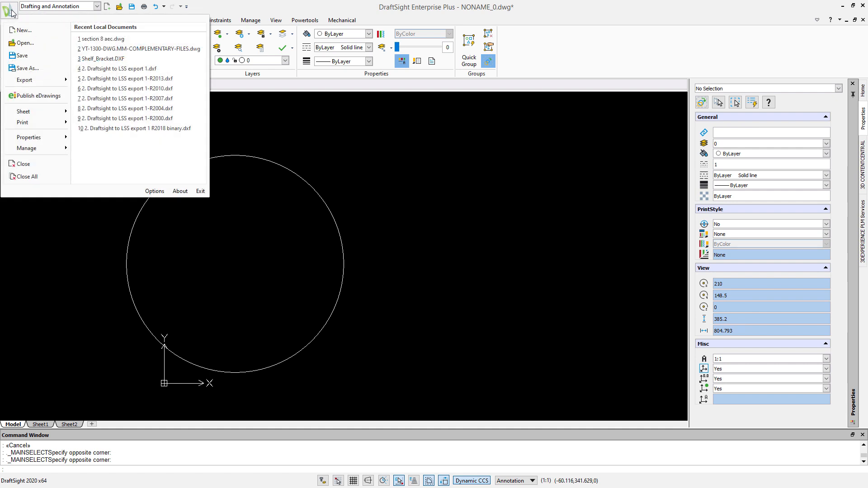
click(11, 10)
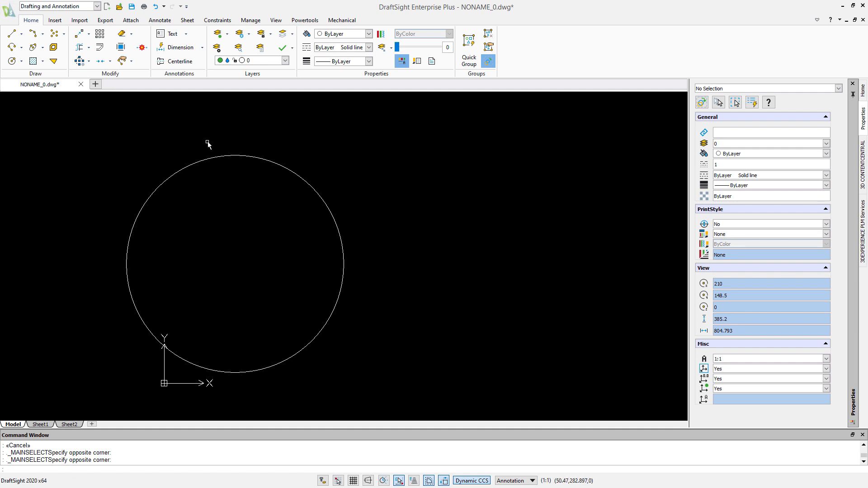
Open the interface customization and look through the commands in the Quick Access Toolbar
click(250, 21)
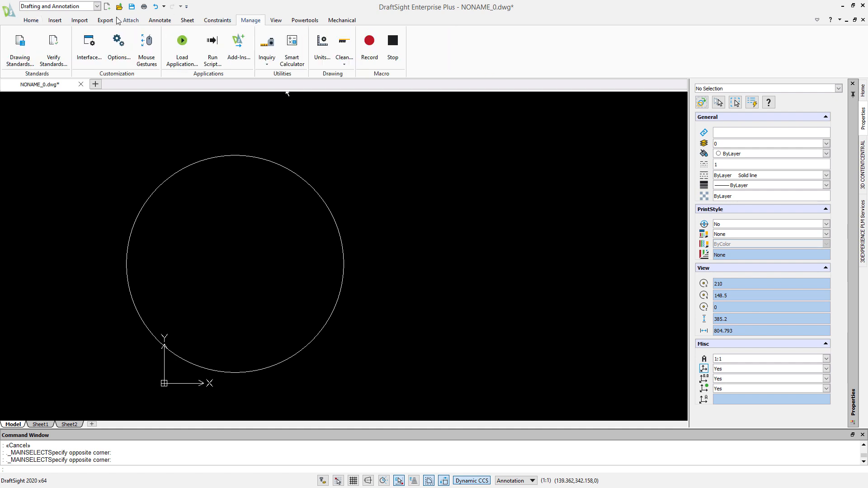
click(83, 55)
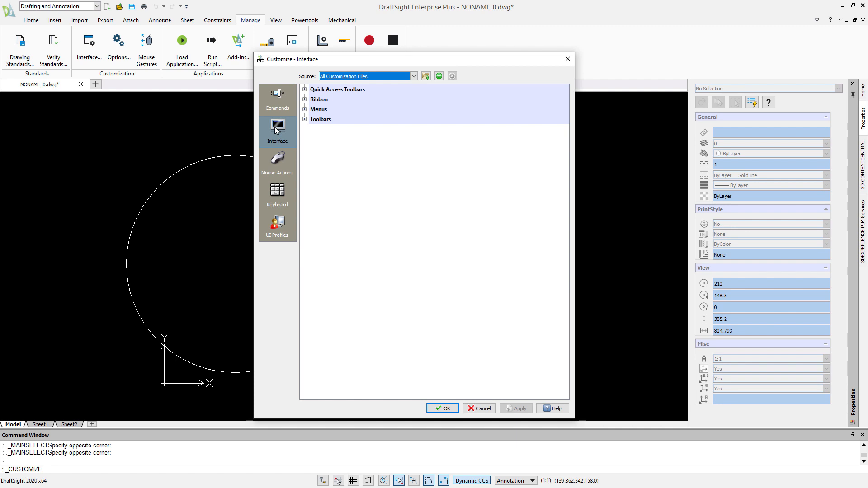
click(304, 89)
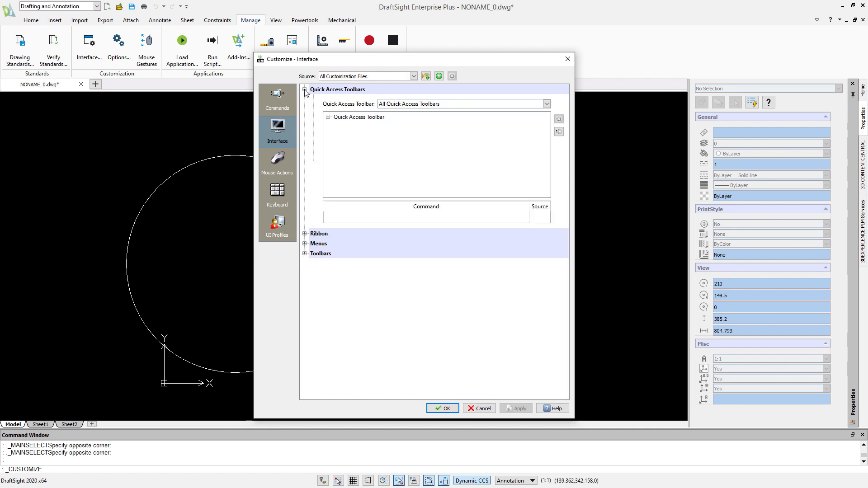
click(328, 117)
scroll(358, 184, down, 5)
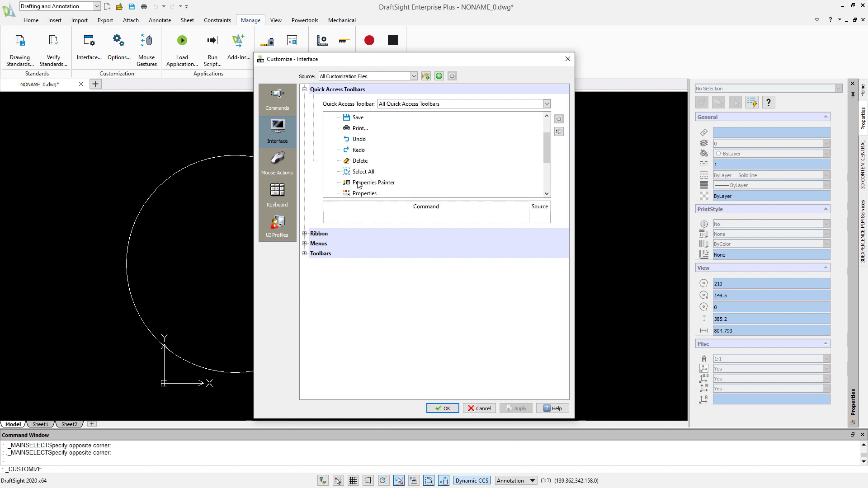
scroll(356, 185, up, 5)
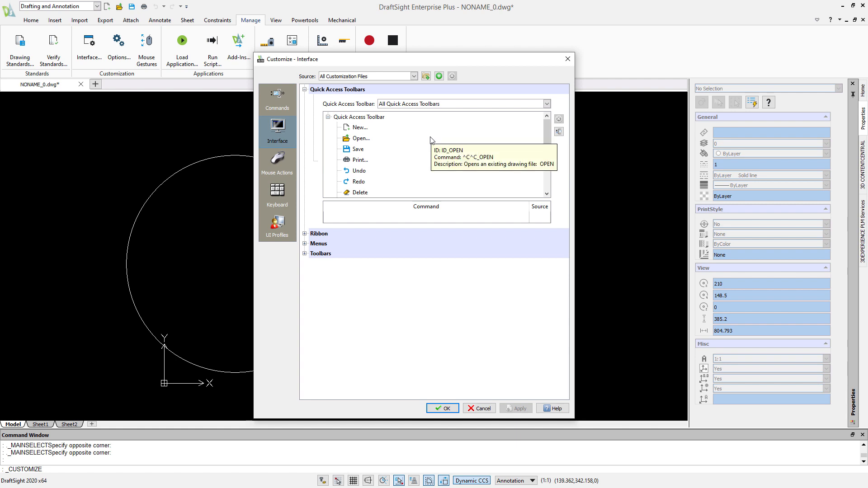
Find the commands matching "sa", add Save As... below Save in the Quick Access Toolbar, and apply the customization
click(559, 132)
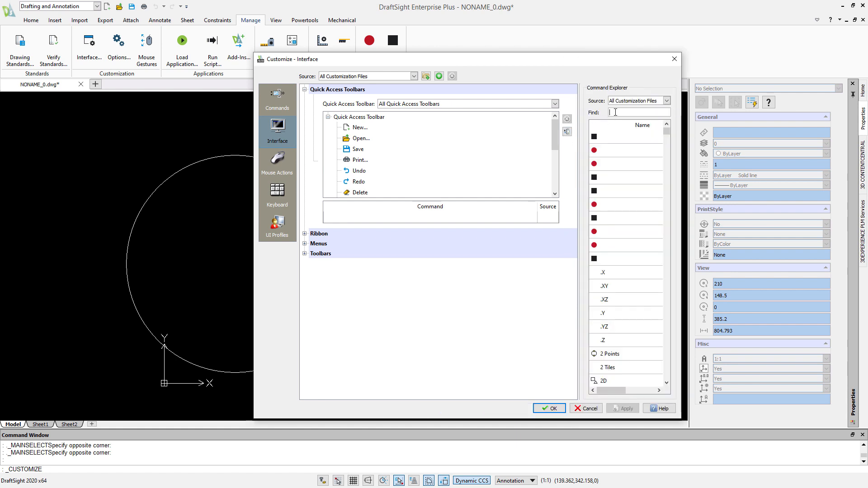
text(sa)
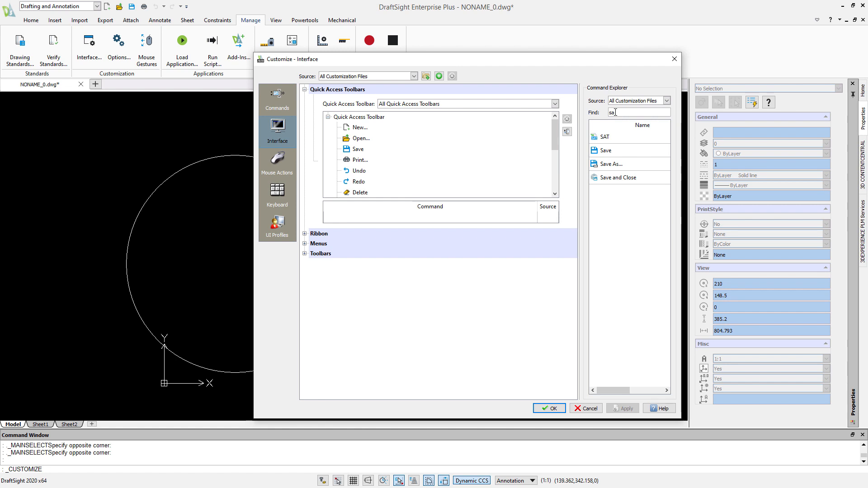
drag(609, 165, 397, 155)
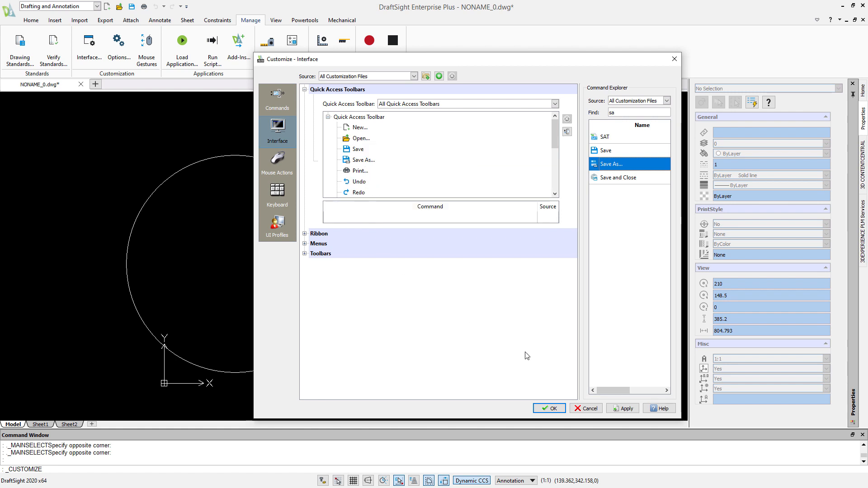
click(627, 409)
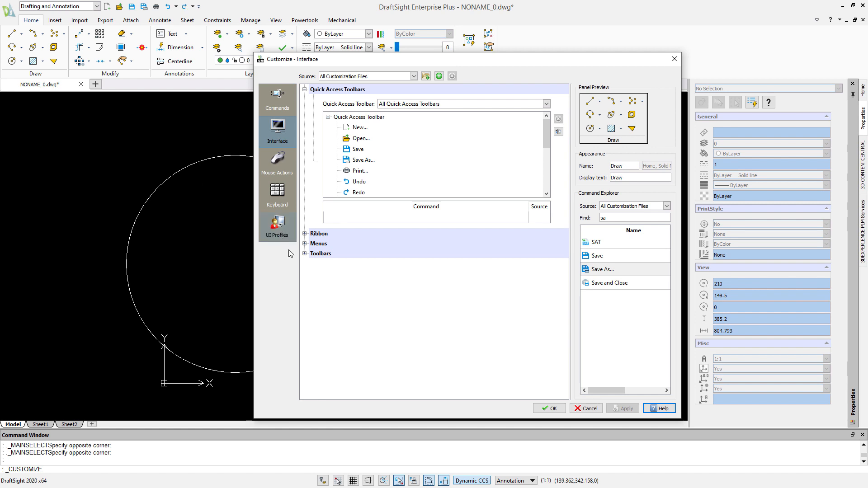
click(552, 408)
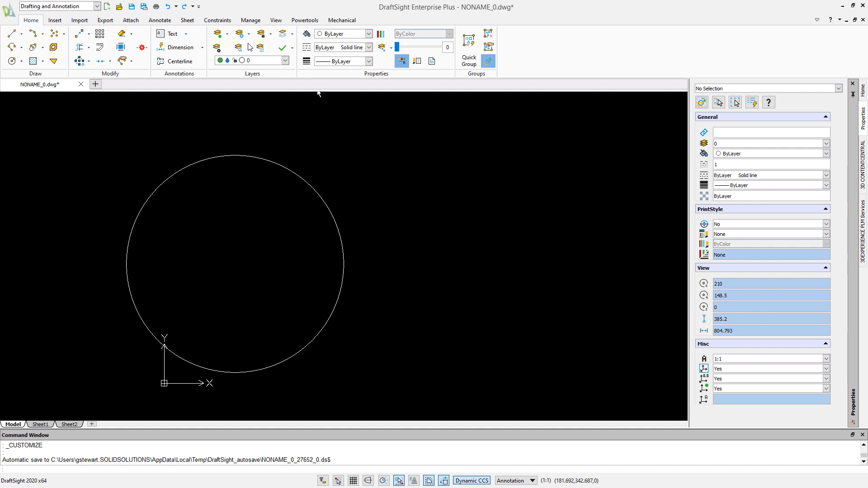
Start the Circle command to view the pointer in the drawing area, and cancel it
click(251, 21)
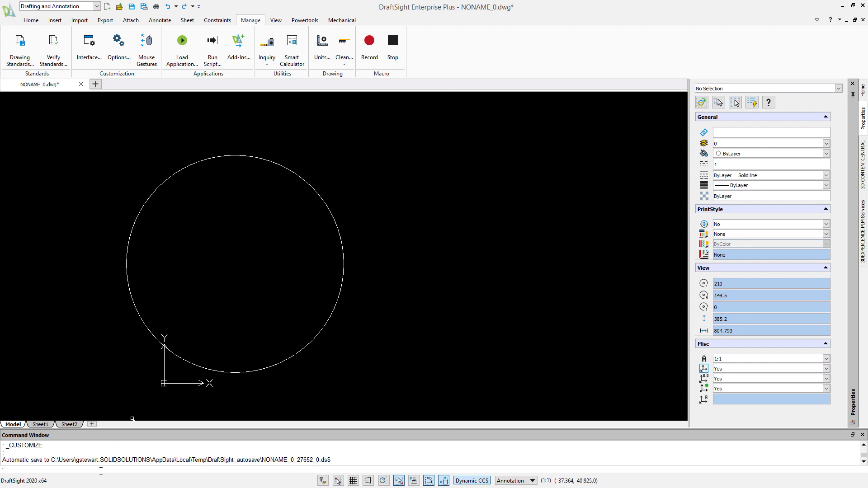
text(circle)
key(Return)
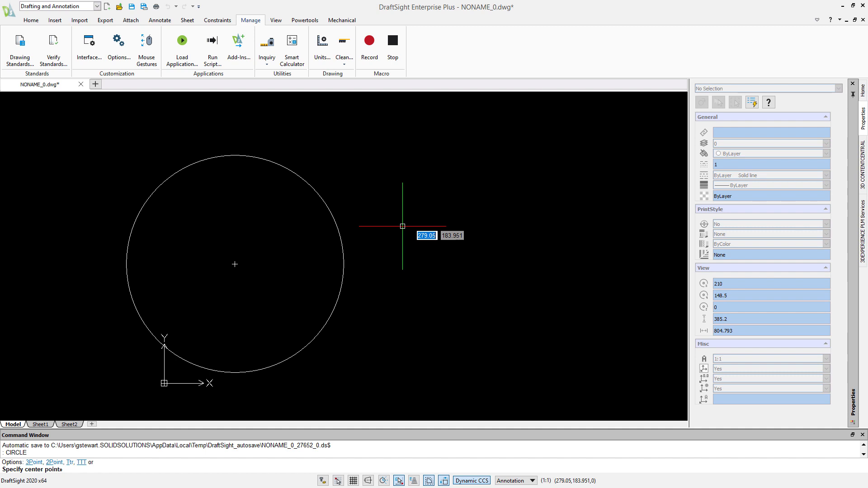
key(Escape)
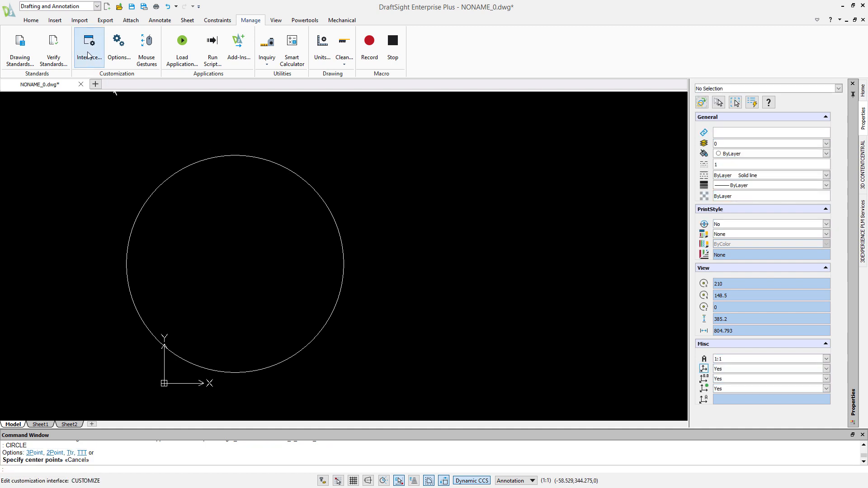
Search the program options for "cross" and go to the Display cursor as crosshair setting
click(118, 49)
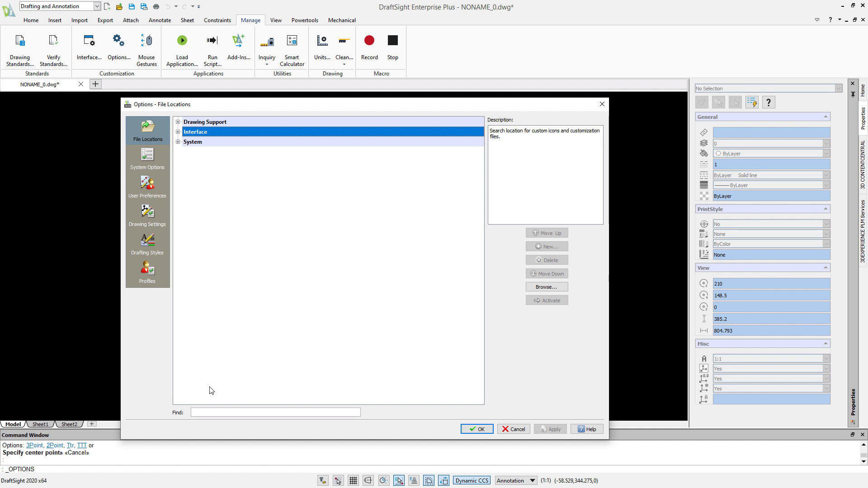
click(198, 412)
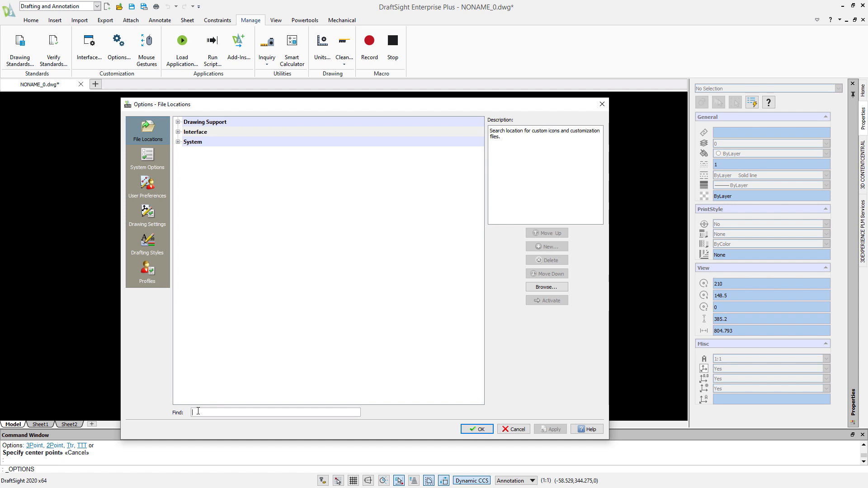
text(cro)
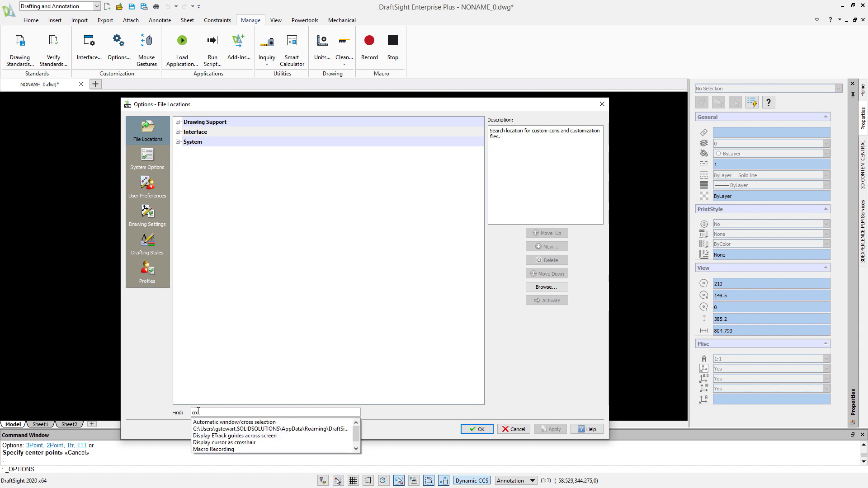
text(ss)
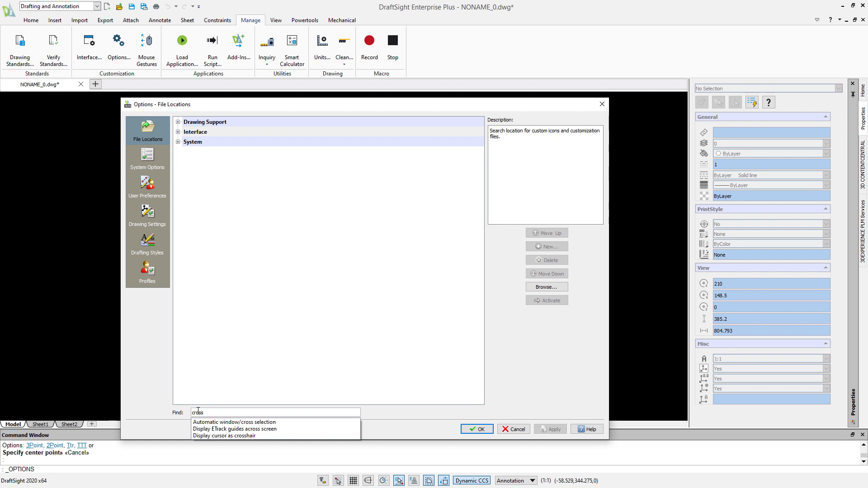
click(238, 436)
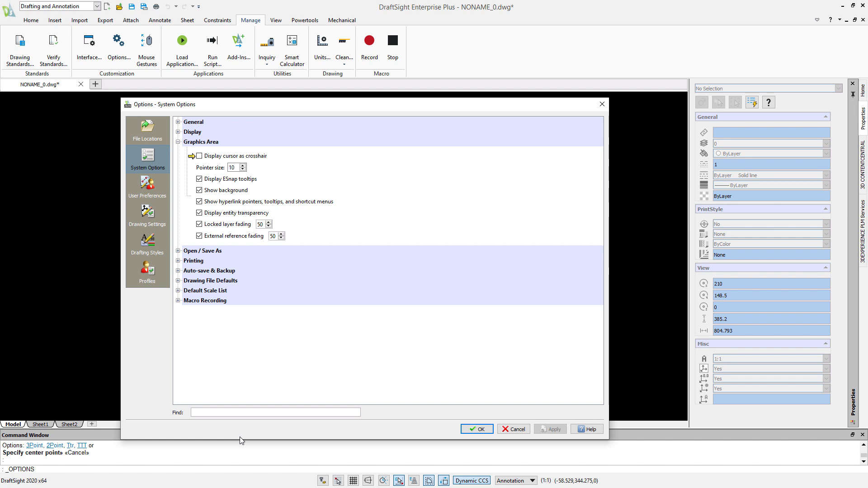
Enable Display cursor as crosshair, set the pointer size to 100, and accept the options
click(199, 157)
click(238, 169)
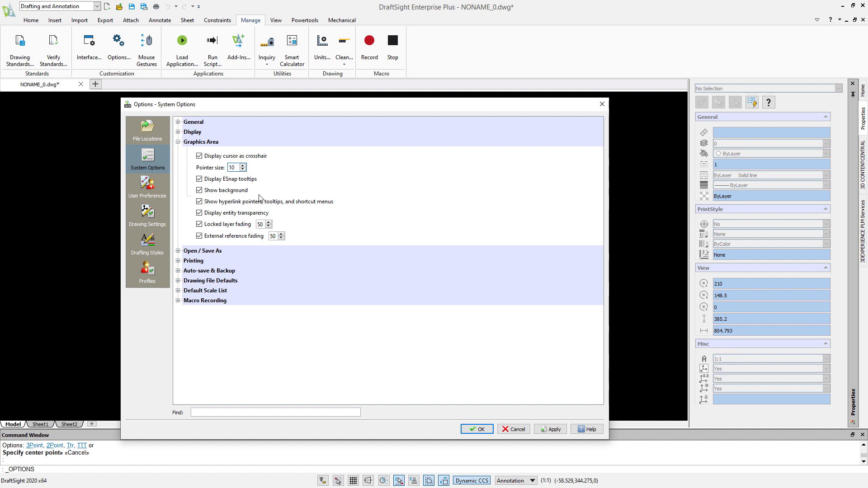
text(0)
click(266, 167)
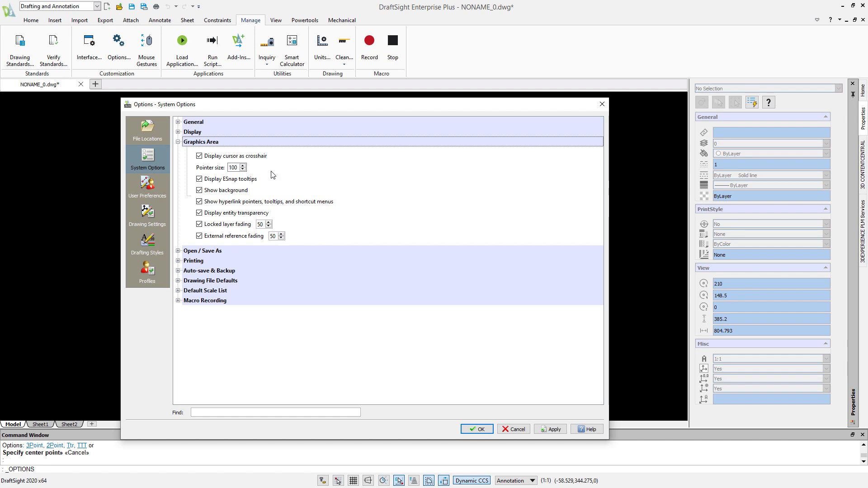
click(482, 434)
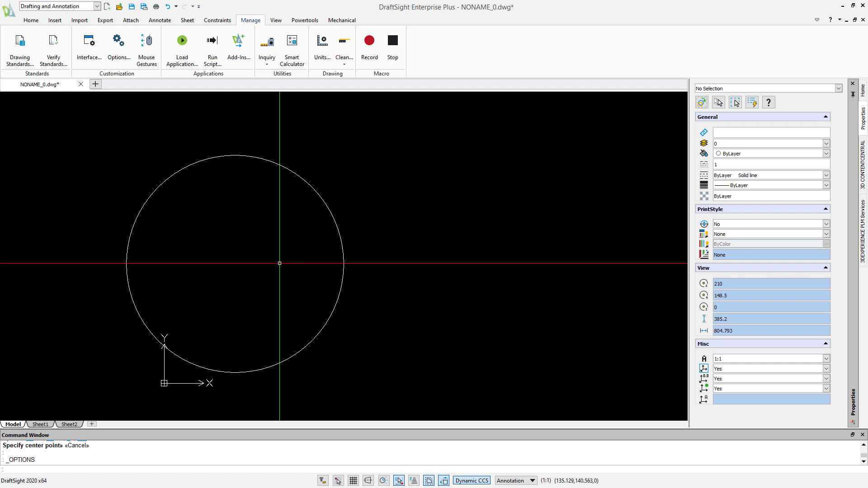
Start the Copy command with a mouse gesture in the drawing area, and cancel it
right_drag(280, 262, 255, 287)
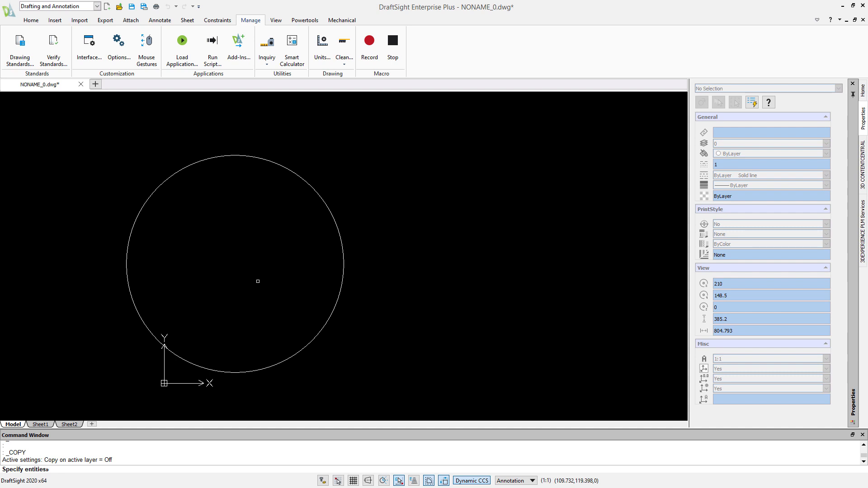
key(Escape)
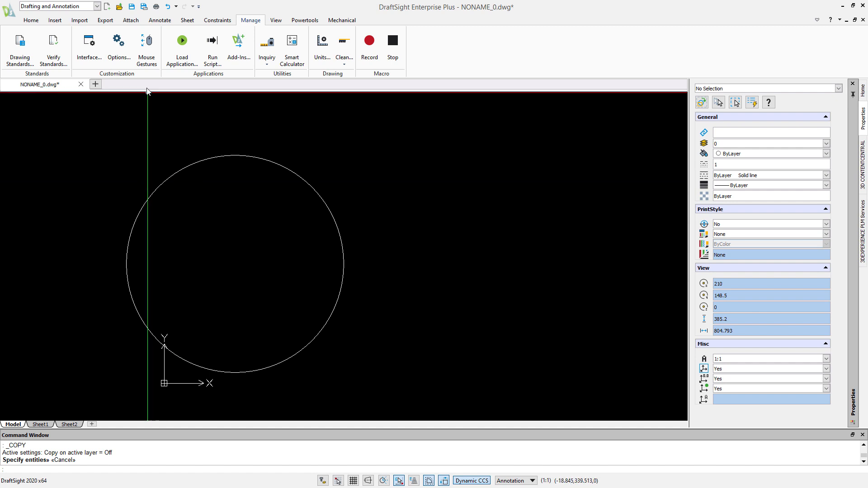
Switch the mouse gestures to 8 Gestures and review the commands that have a gesture assigned
click(147, 43)
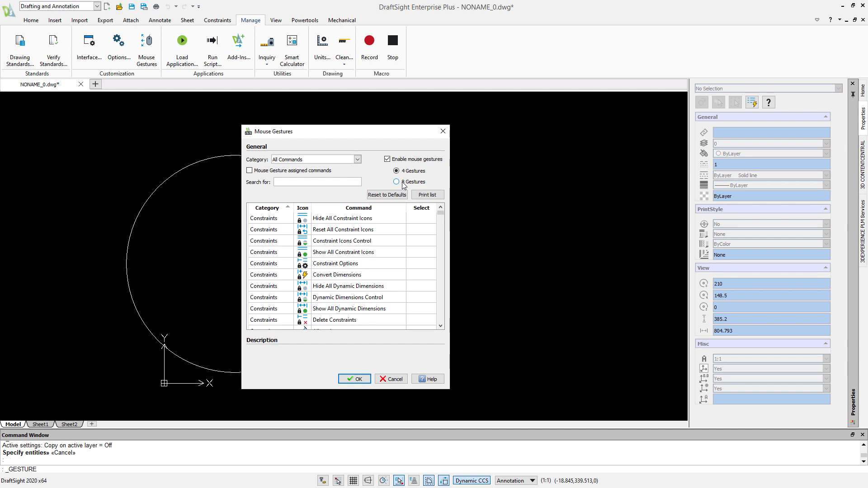
click(403, 182)
click(249, 170)
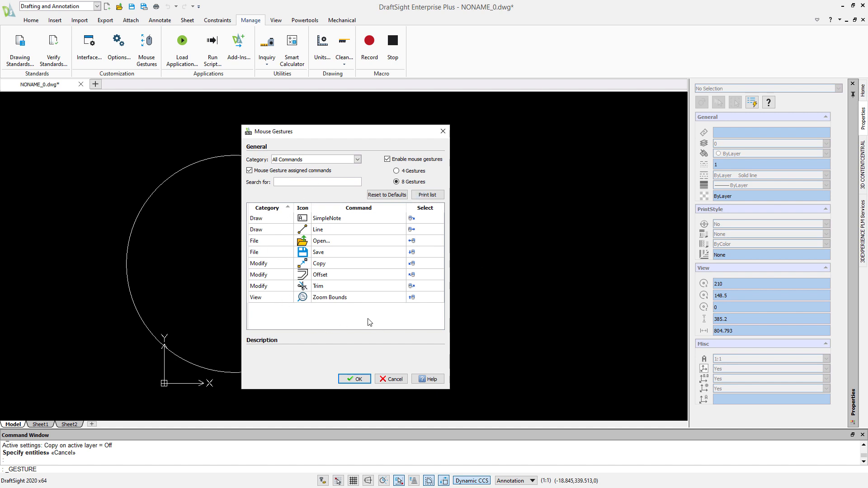
click(267, 172)
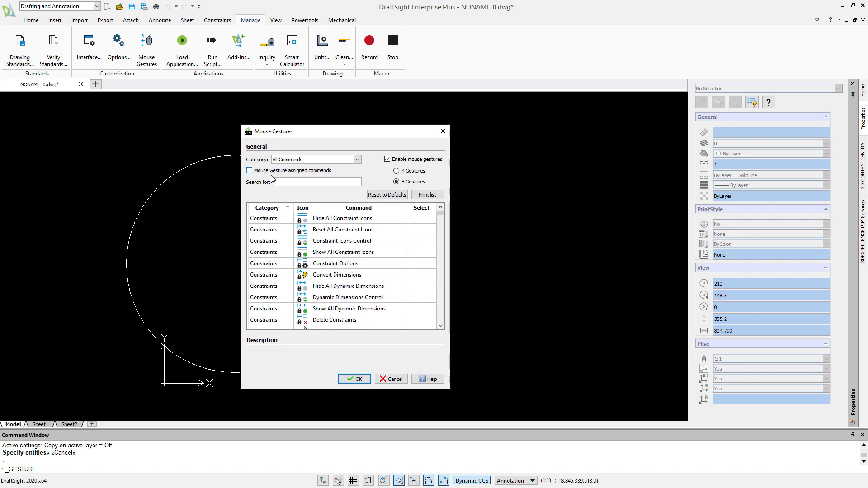
Search the gesture commands for "sa", view the gesture choices for Save As... without assigning one, and accept the mouse gesture settings
click(286, 183)
text(sa)
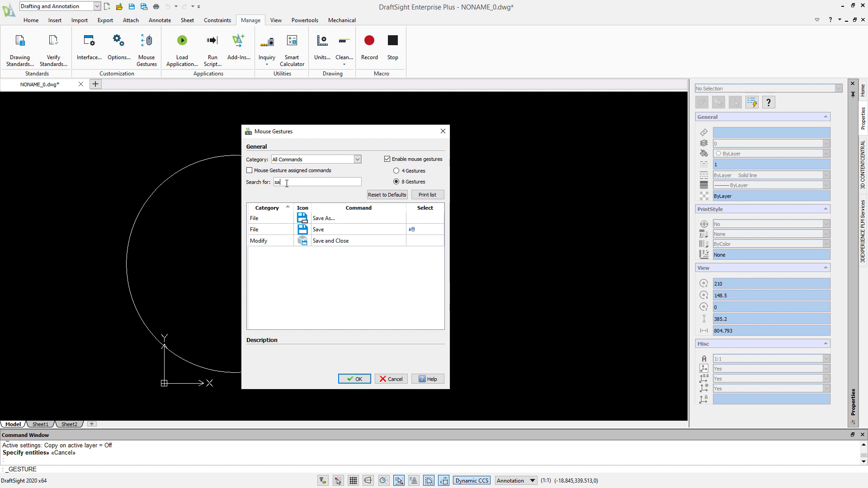
click(441, 219)
click(439, 218)
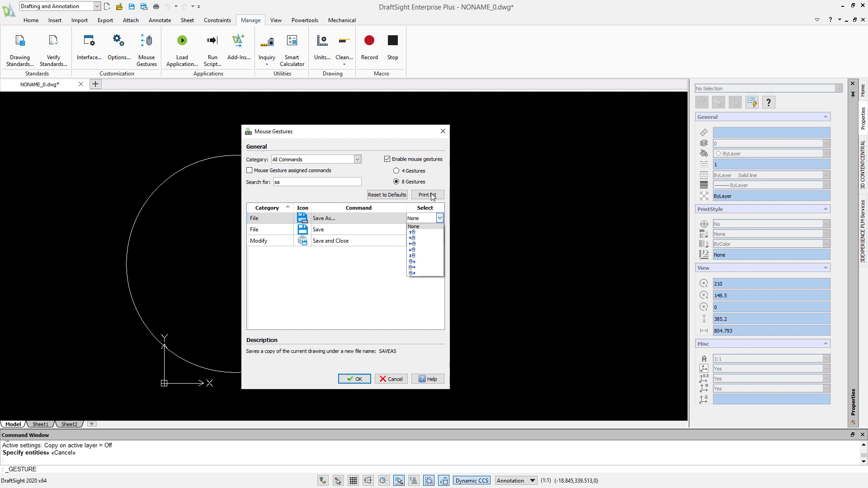
click(364, 283)
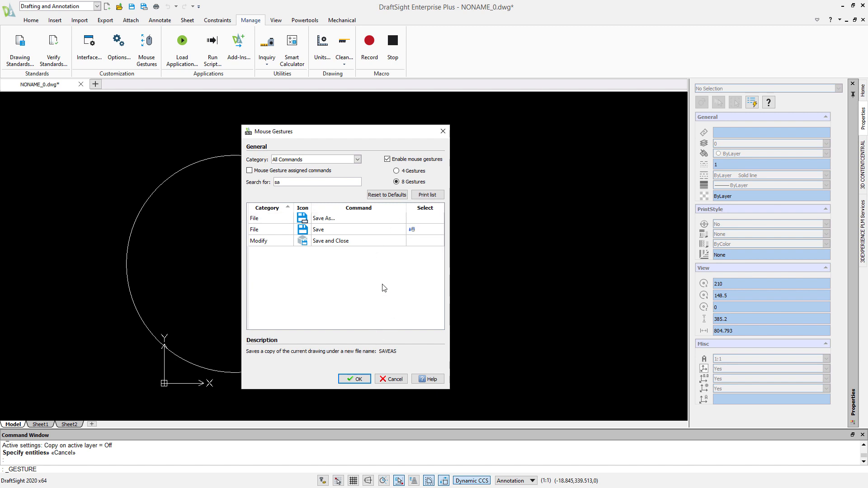
click(357, 379)
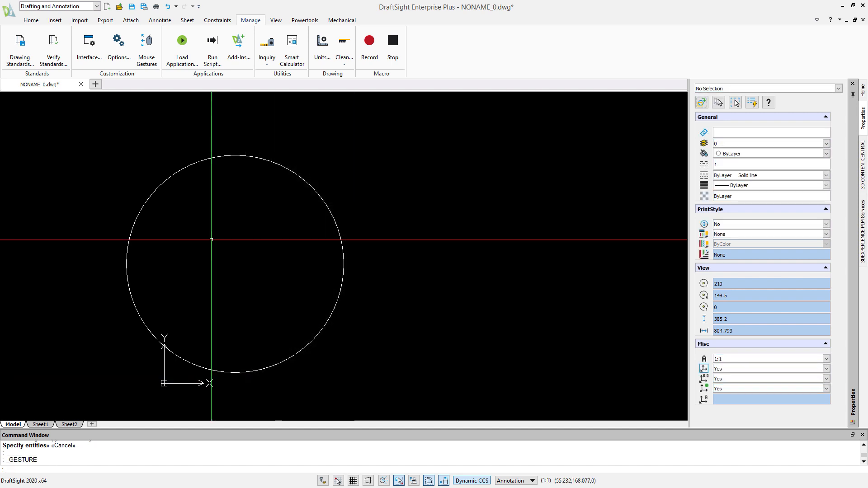